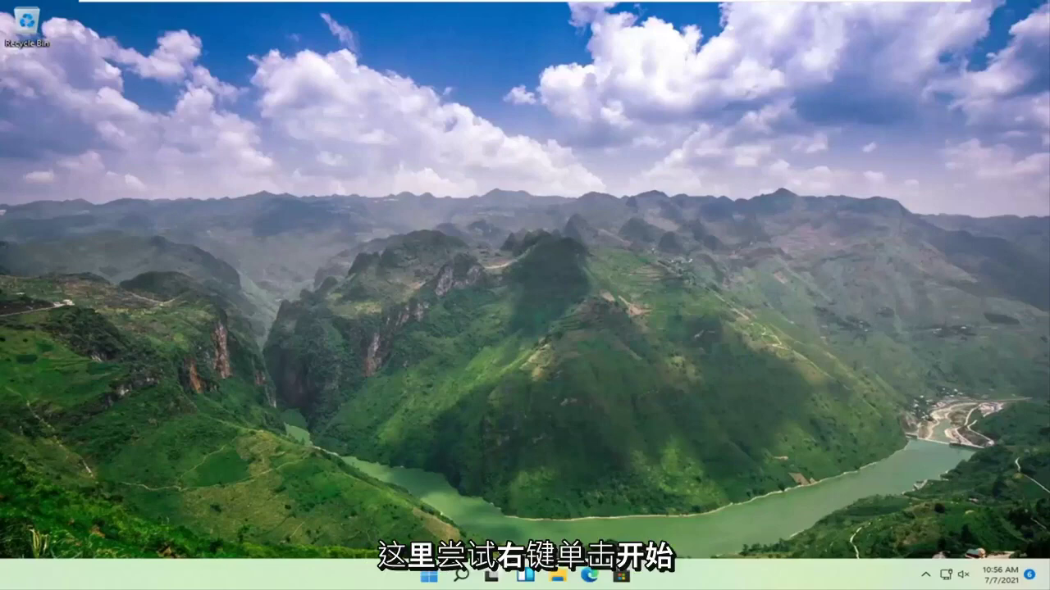
Open Windows Settings' Display page and expand Multiple displays to reveal Detect other display
right_click(435, 572)
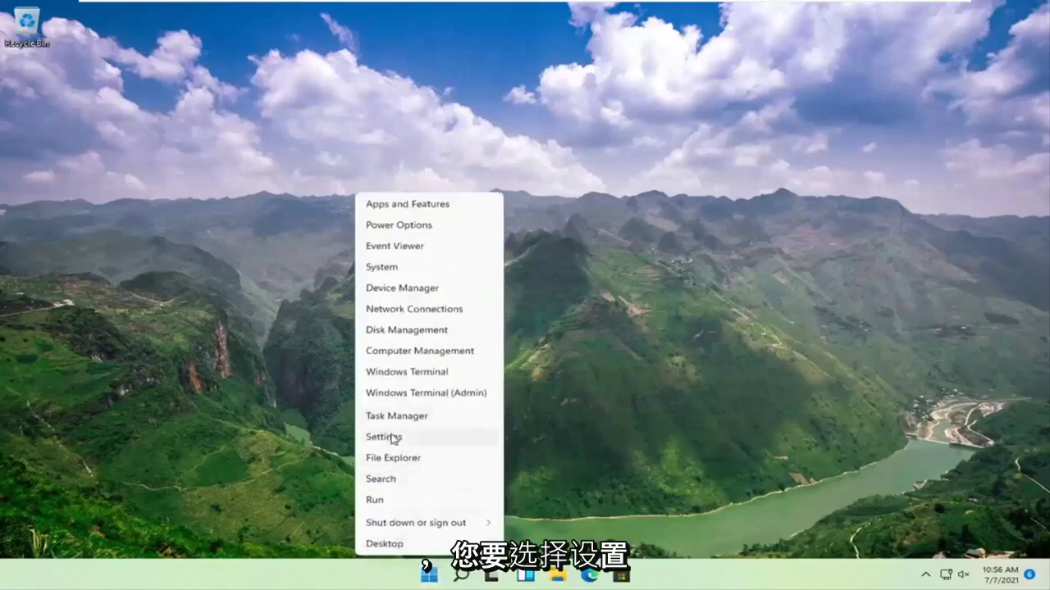
click(386, 437)
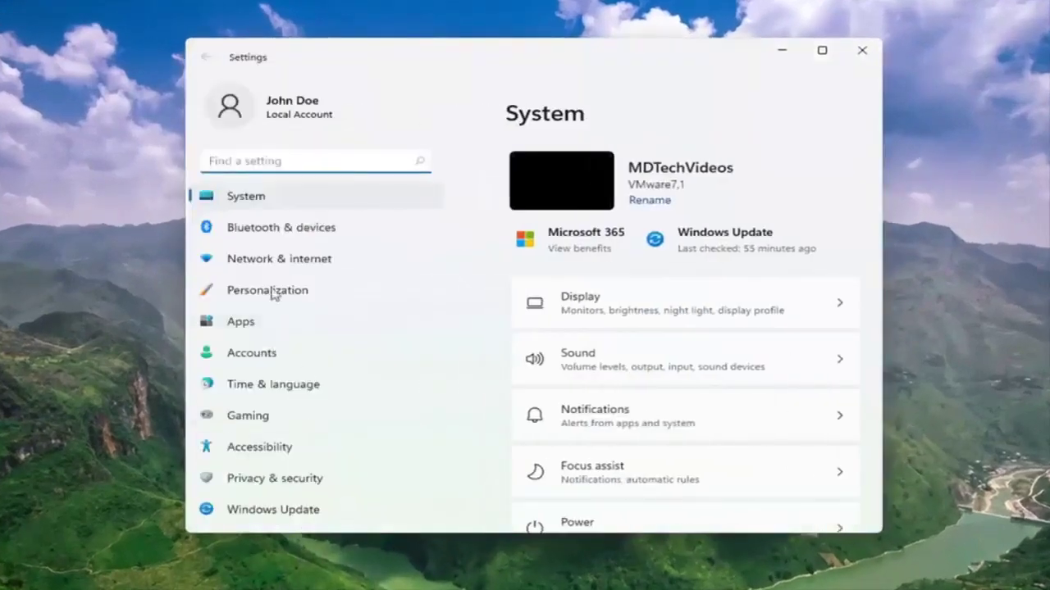
click(246, 198)
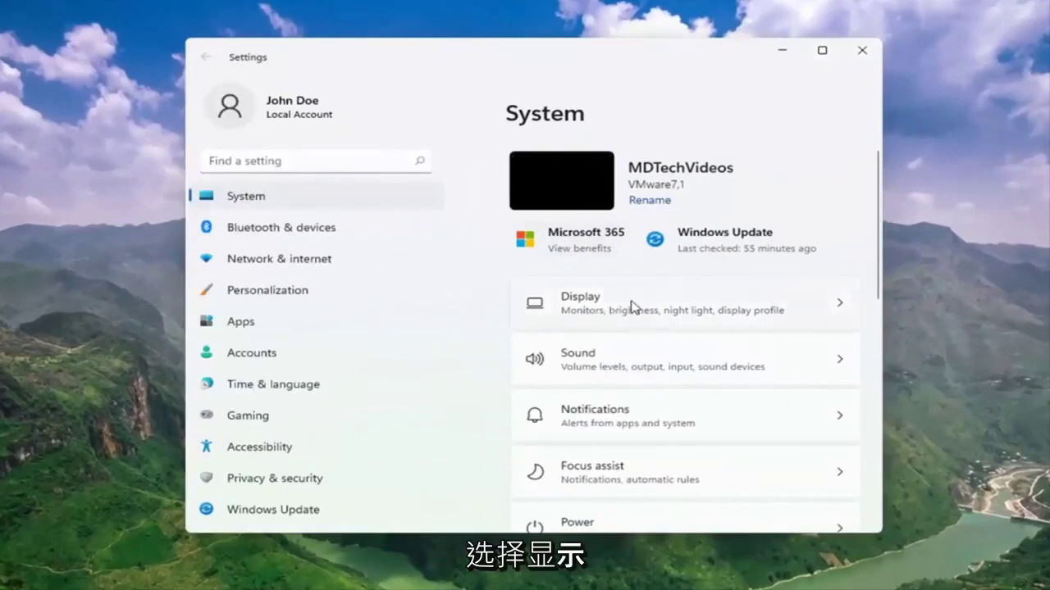
click(632, 307)
scroll(638, 305, down, 3)
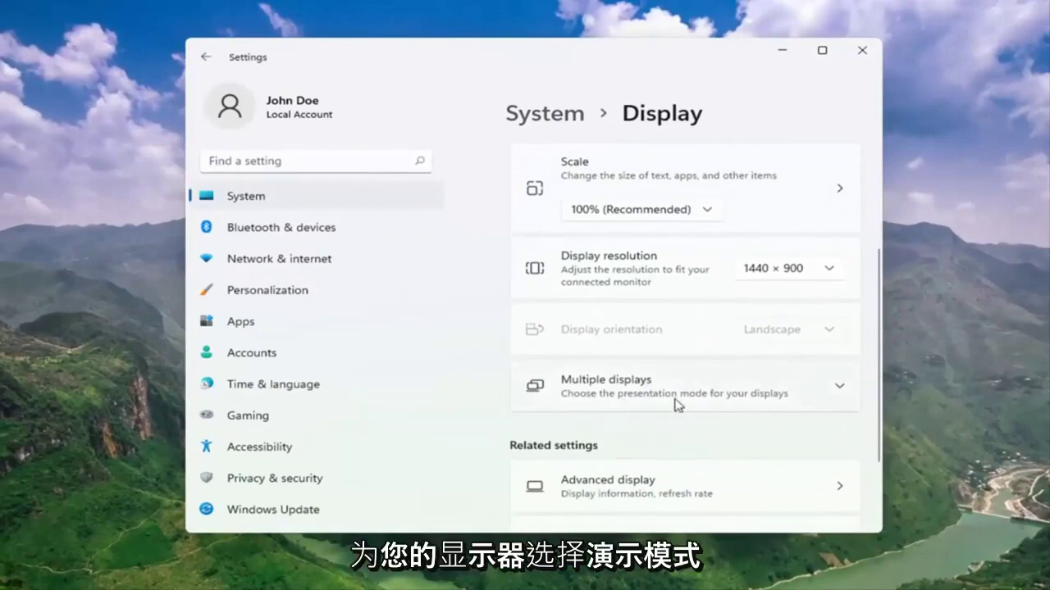
click(721, 401)
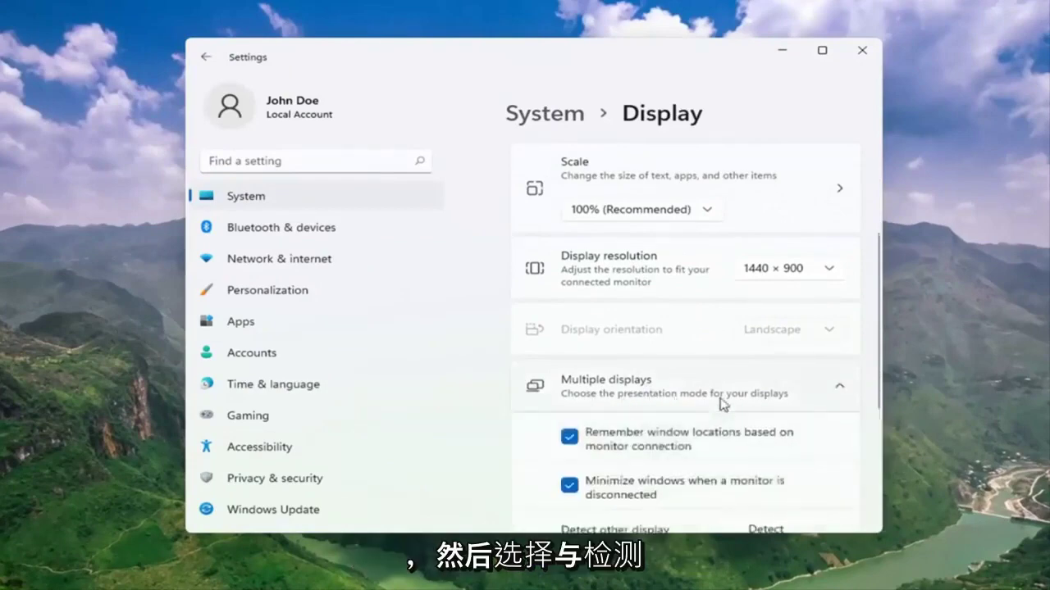
scroll(721, 403, down, 1)
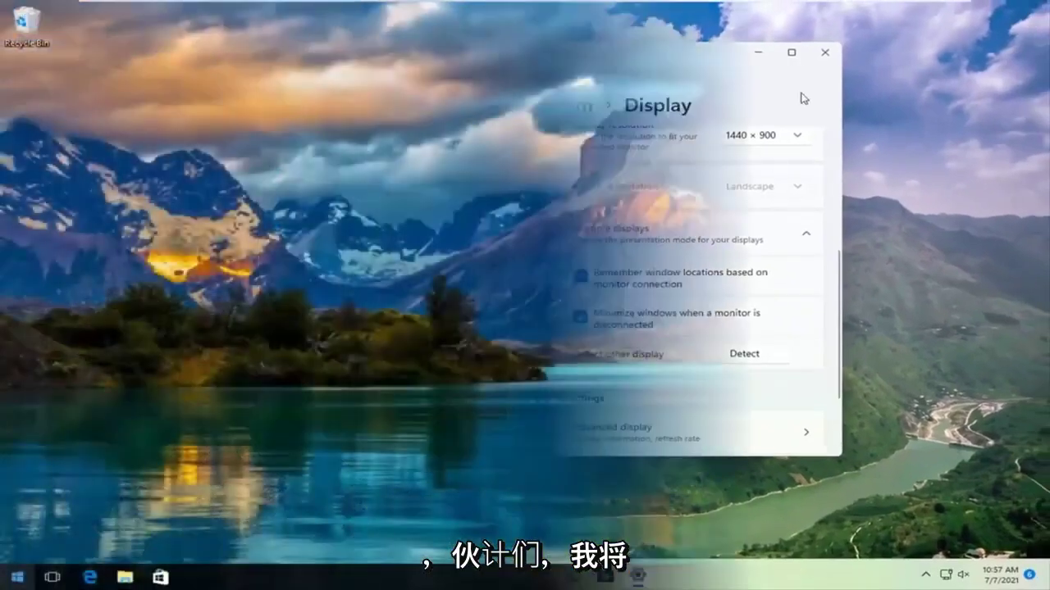
Launch Device Manager from search, expand Display adapters and select VMware SVGA 3D
key(super)
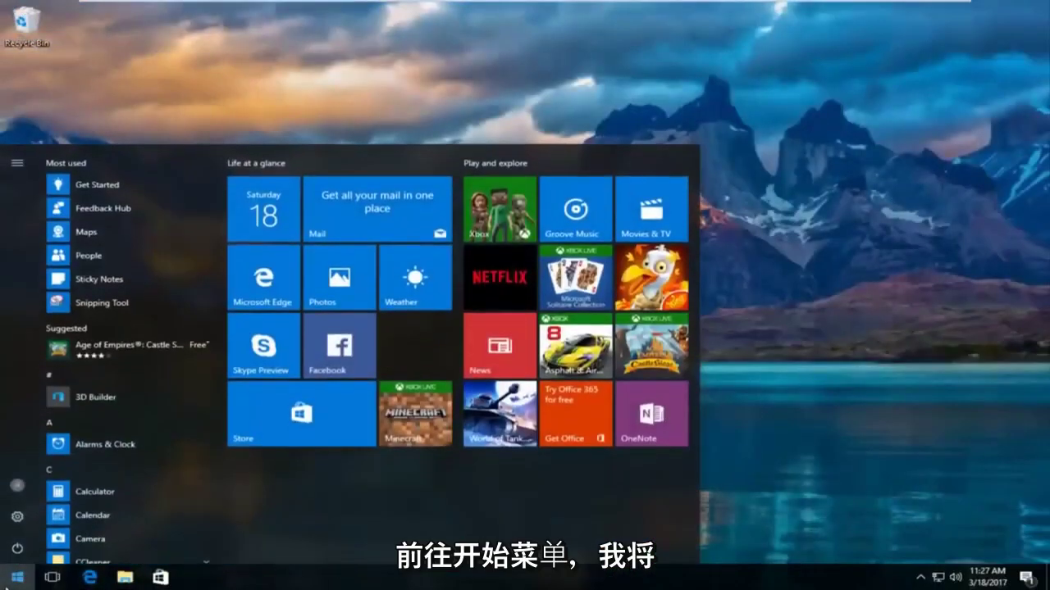
text(device manag)
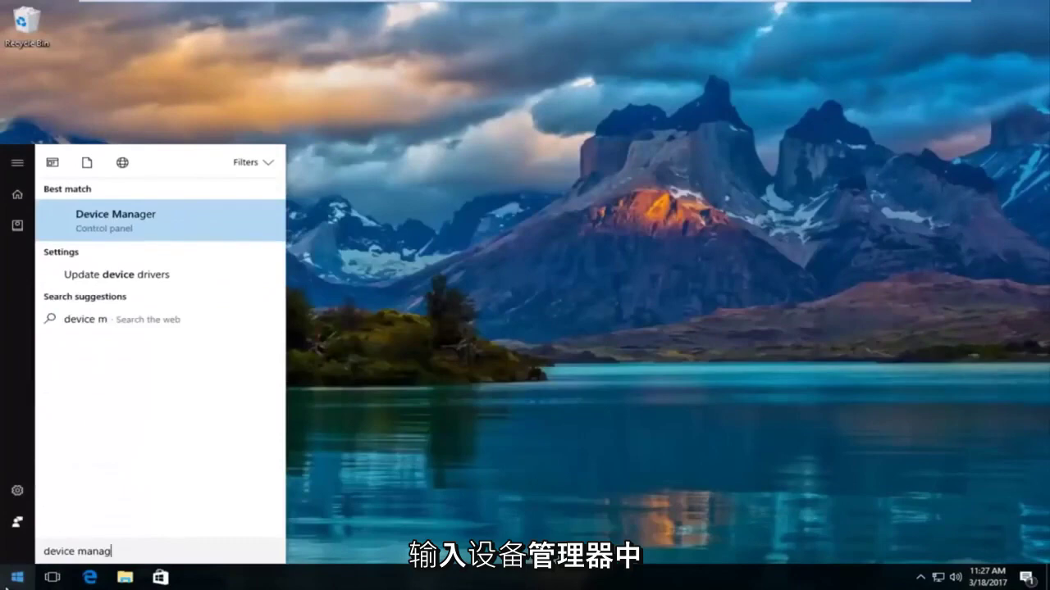
text(er)
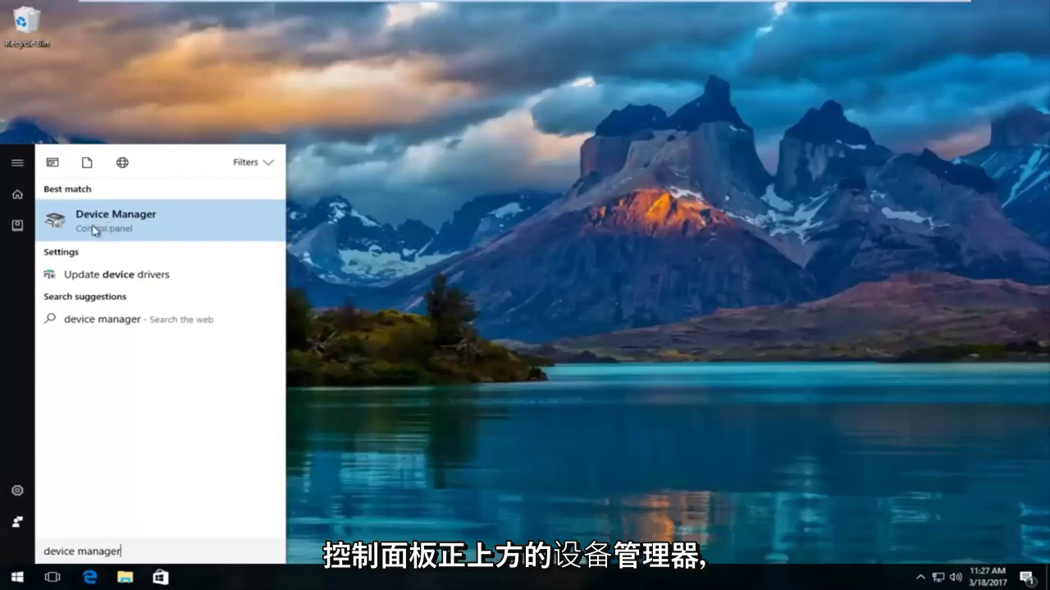
click(105, 223)
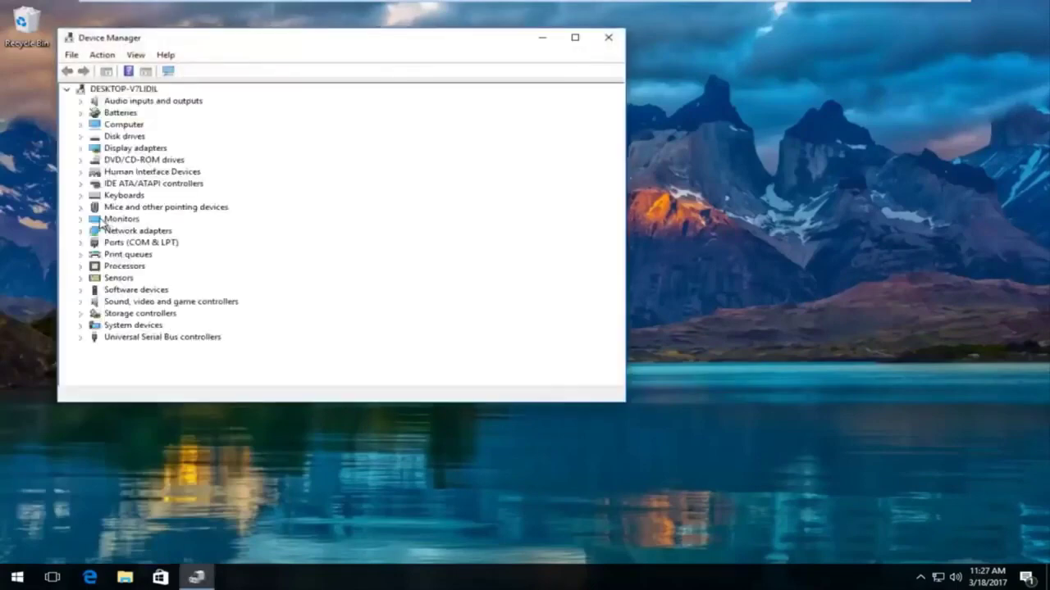
mouse_move(344, 48)
mouse_down()
mouse_move(558, 61)
mouse_move(543, 63)
mouse_up()
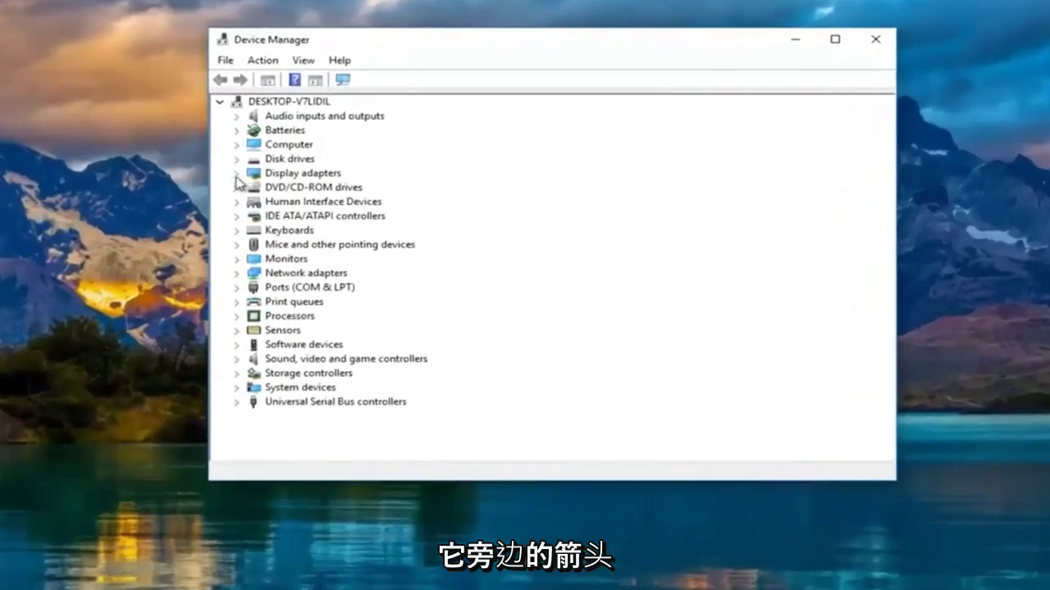
click(237, 173)
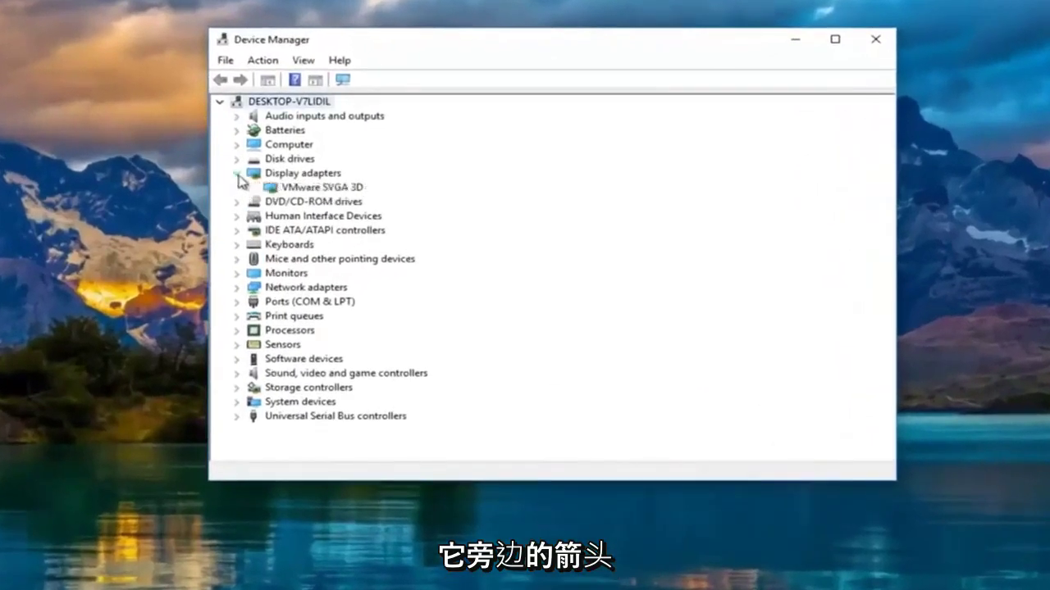
click(287, 188)
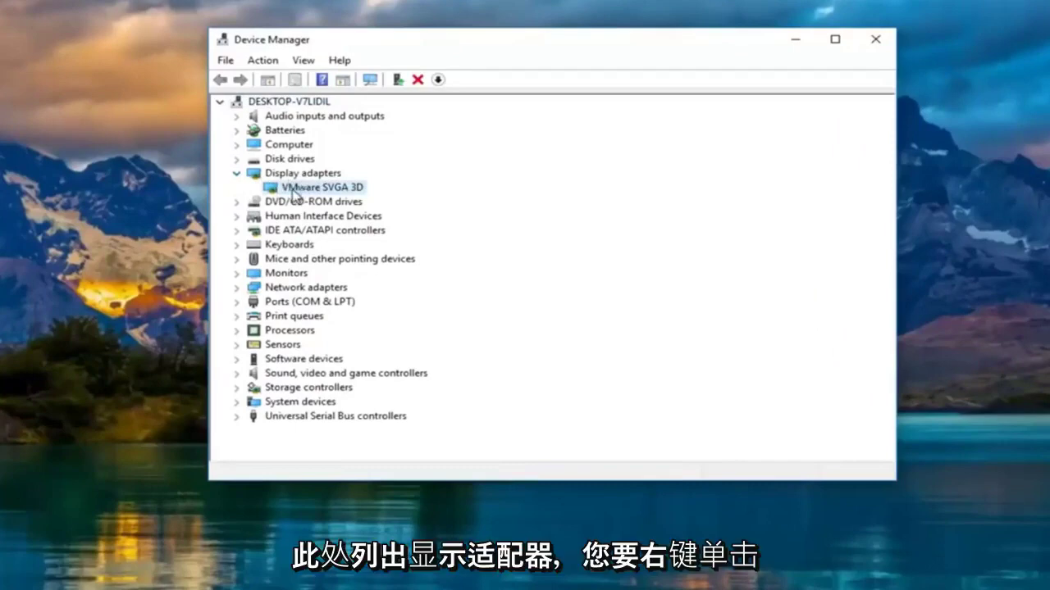
Search automatically for a VMware SVGA 3D driver update, find the best driver installed, and close the wizard
right_click(296, 194)
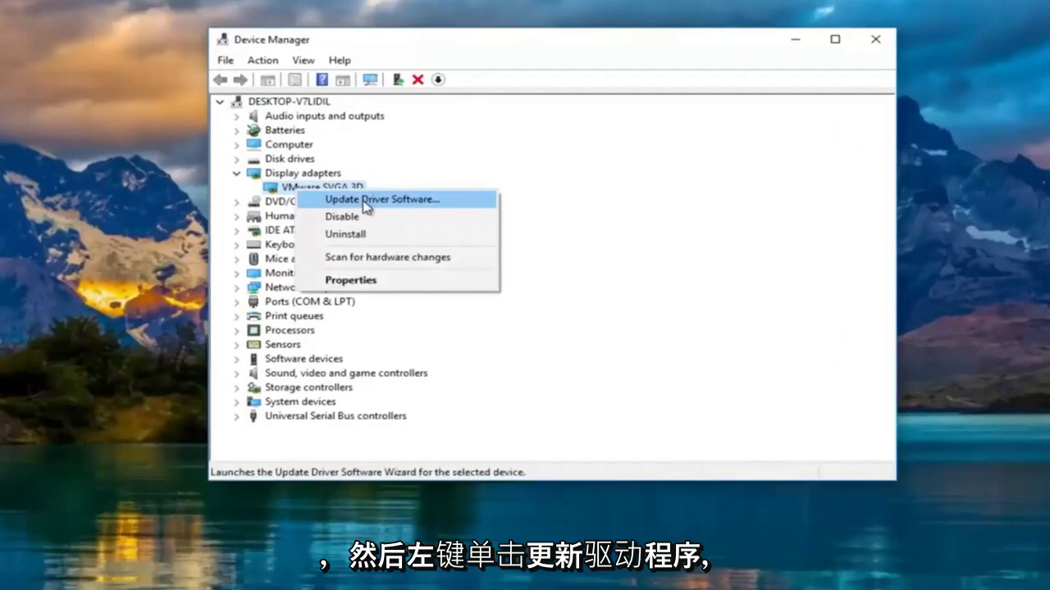
click(364, 201)
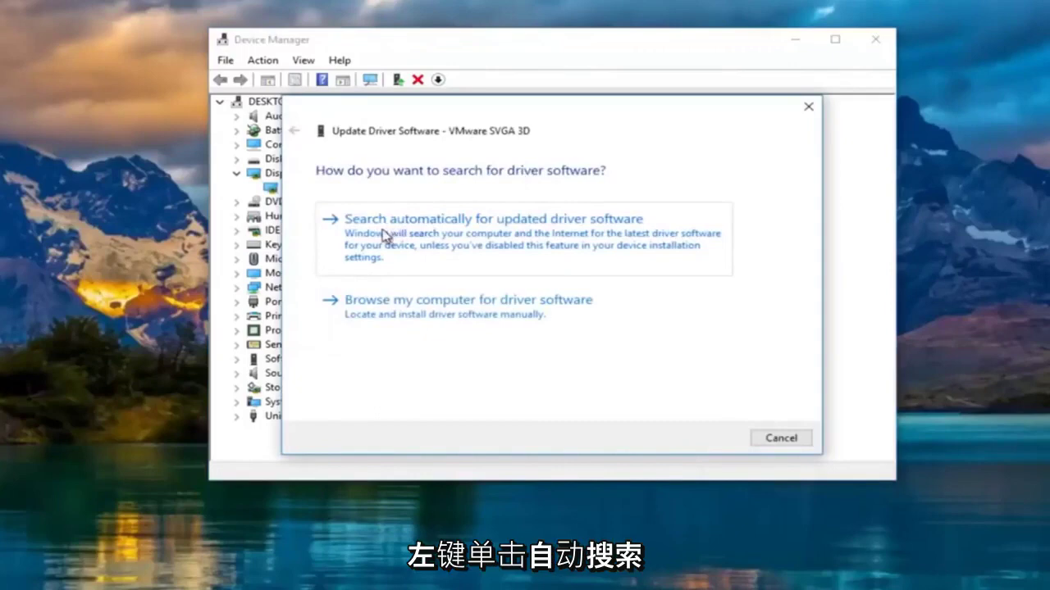
click(485, 231)
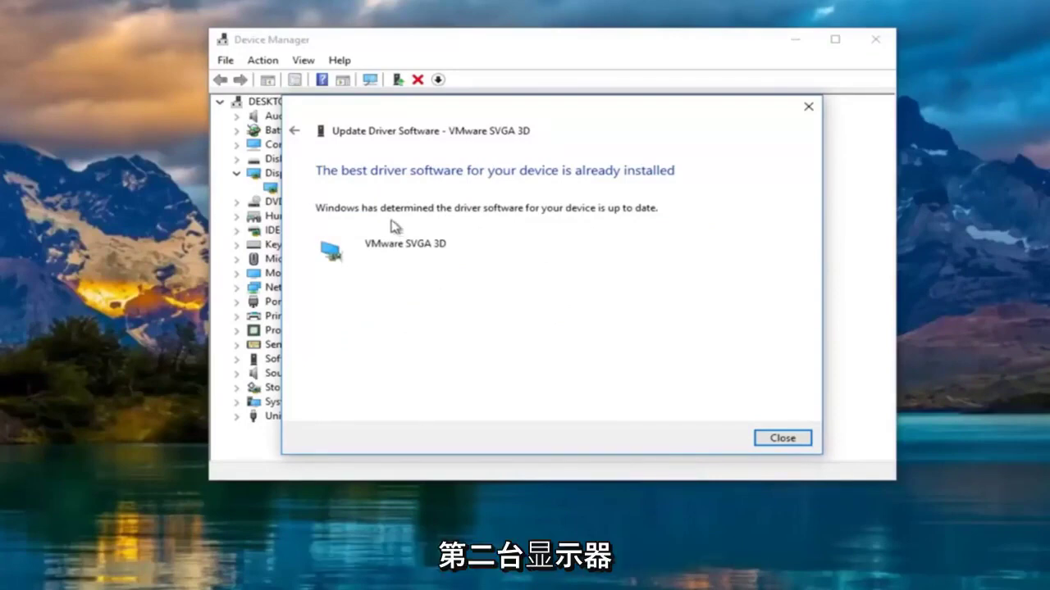
click(294, 133)
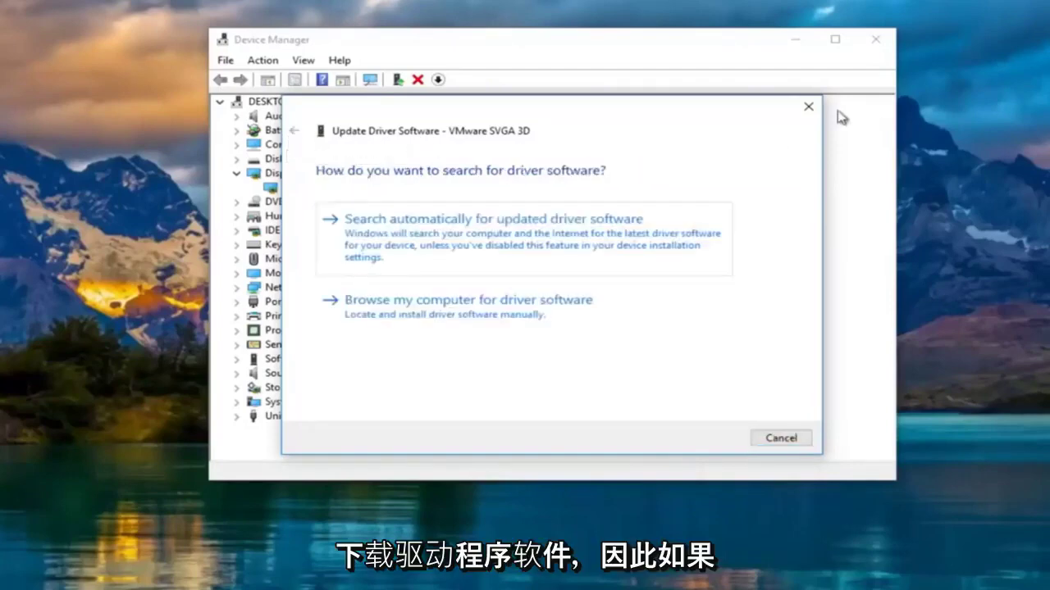
click(807, 109)
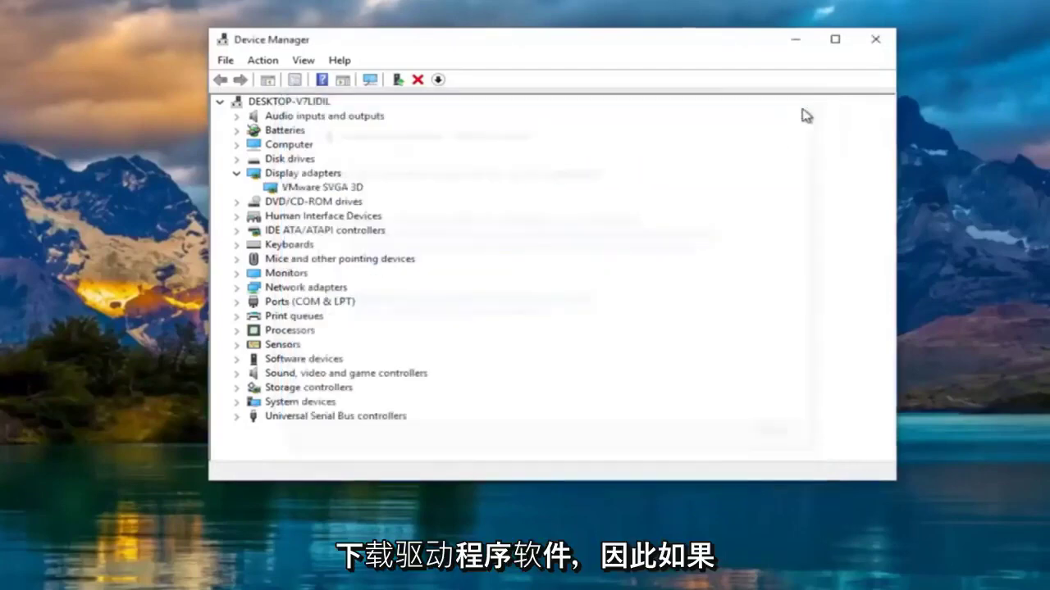
right_click(296, 190)
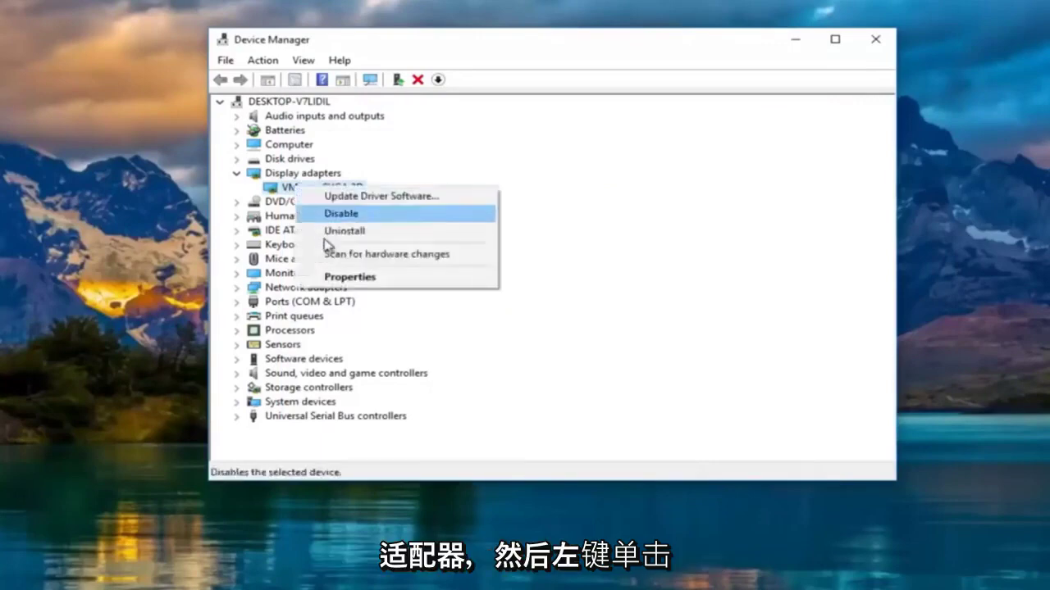
click(337, 279)
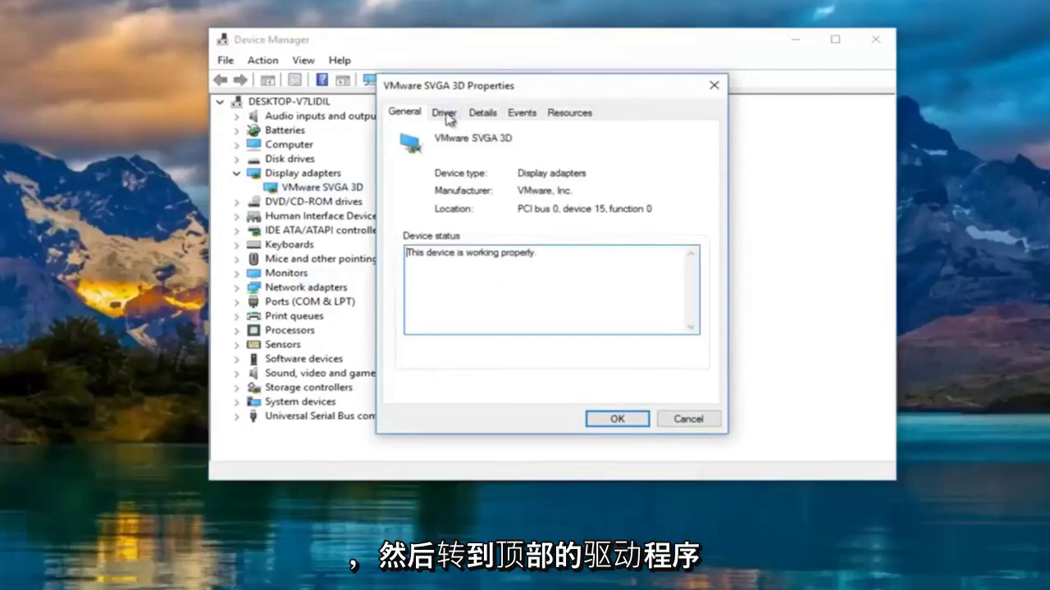
click(443, 116)
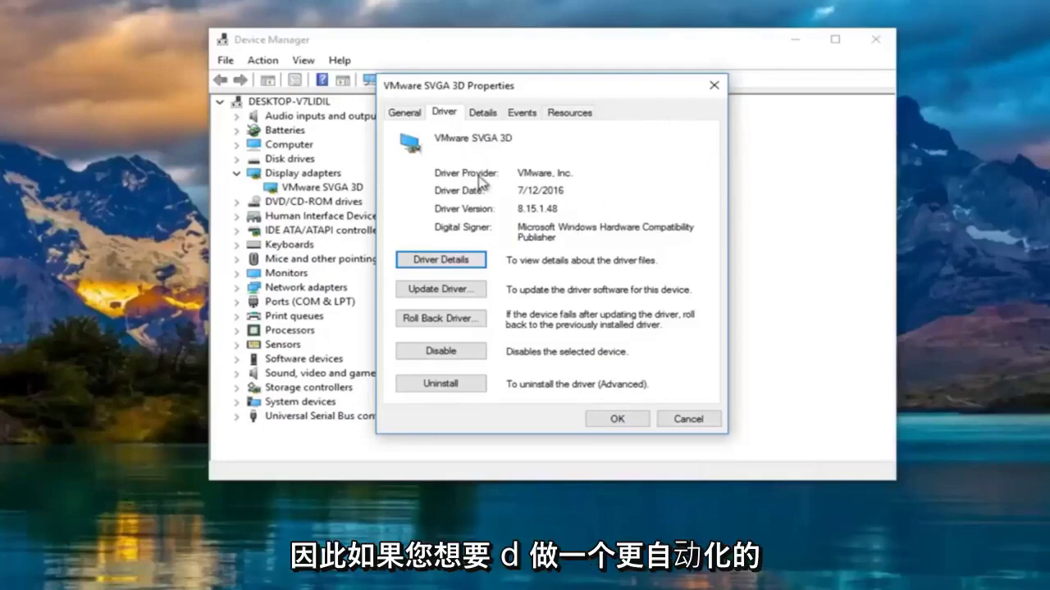
click(713, 85)
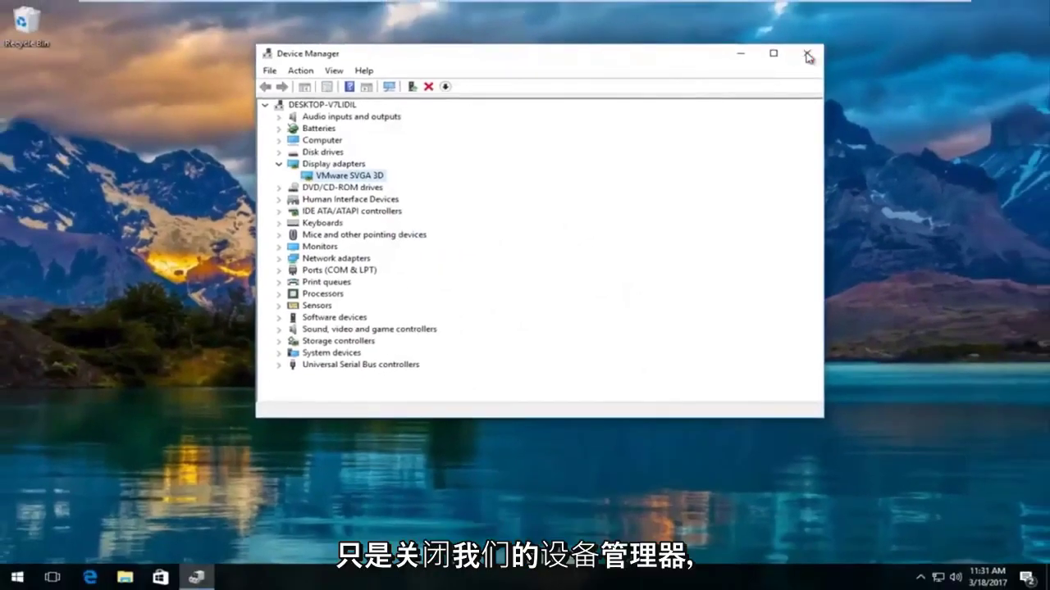
Close Device Manager, open Edge and search Google for 'amd driver update'
click(808, 53)
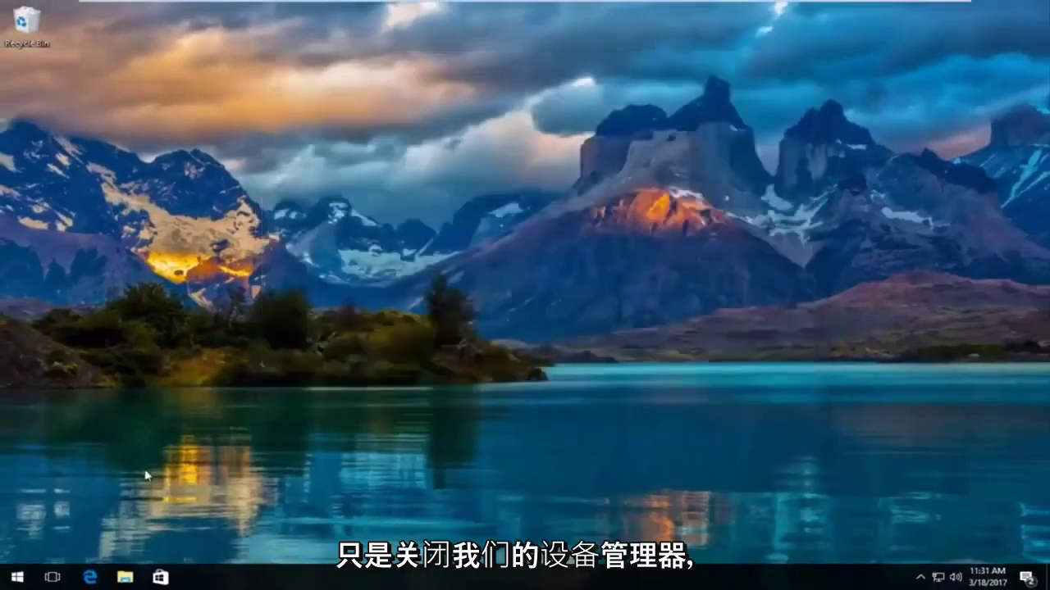
click(92, 578)
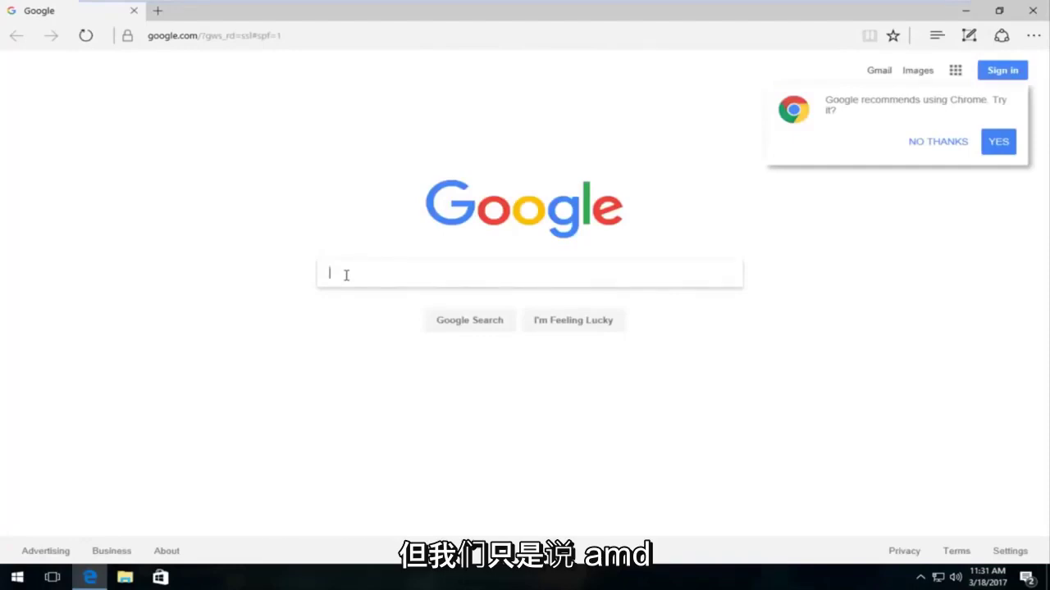
text(amd)
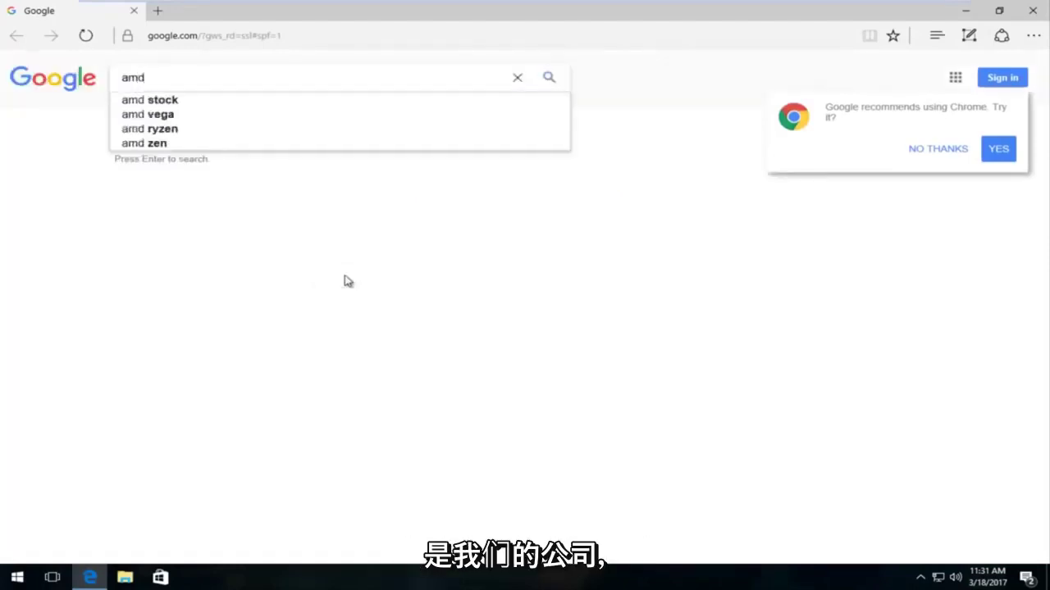
text( dri)
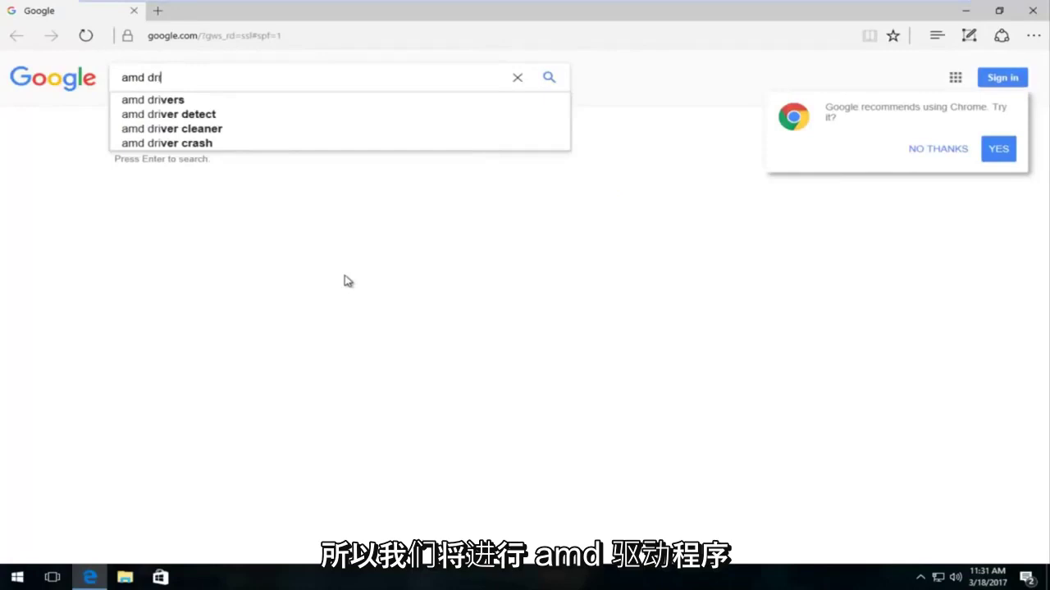
text(ver )
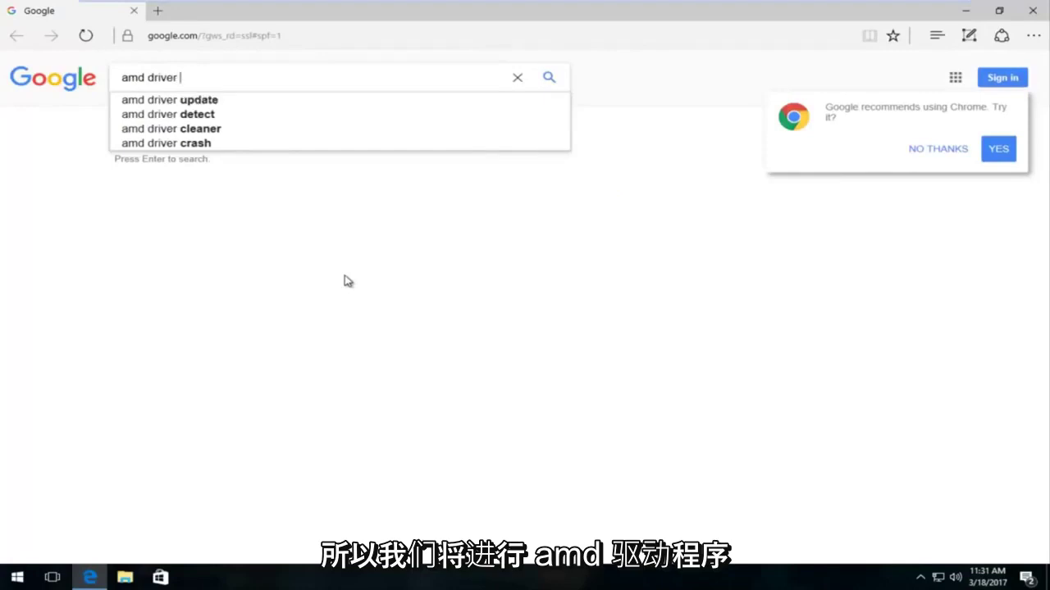
text(u[pd)
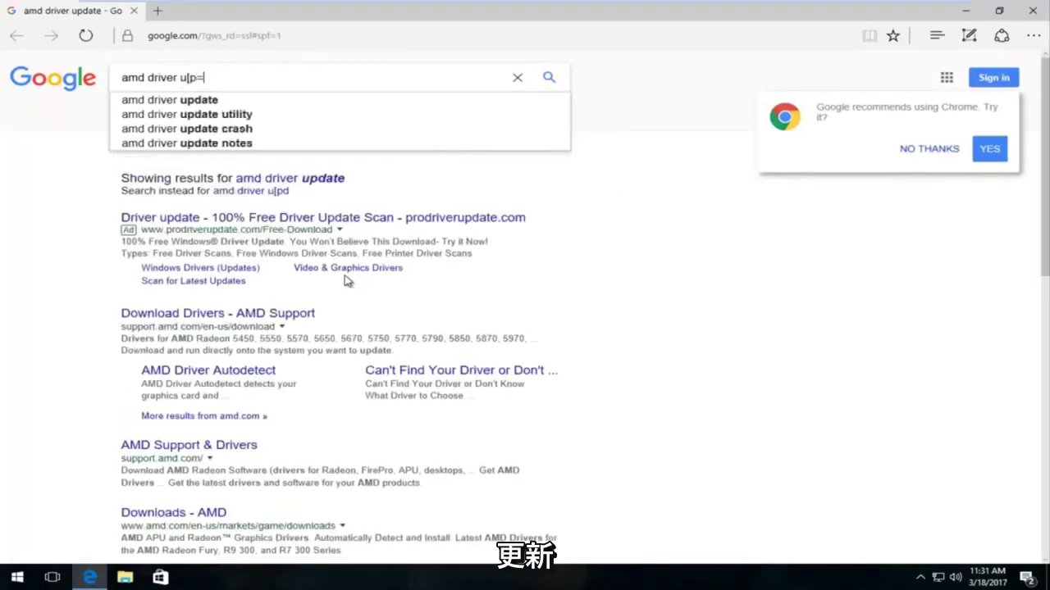
key(BackSpace)
key(BackSpace)
key(BackSpace)
text(pdate)
key(Return)
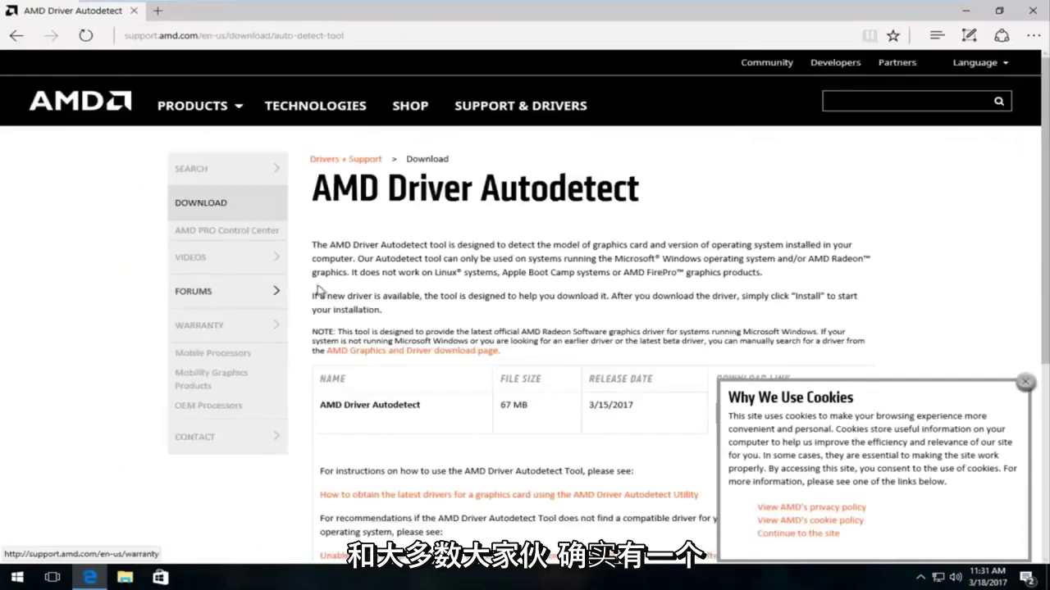
Scroll the AMD Driver Autodetect page to review its download listing (67 MB, 3/15/2017)
scroll(338, 267, down, 3)
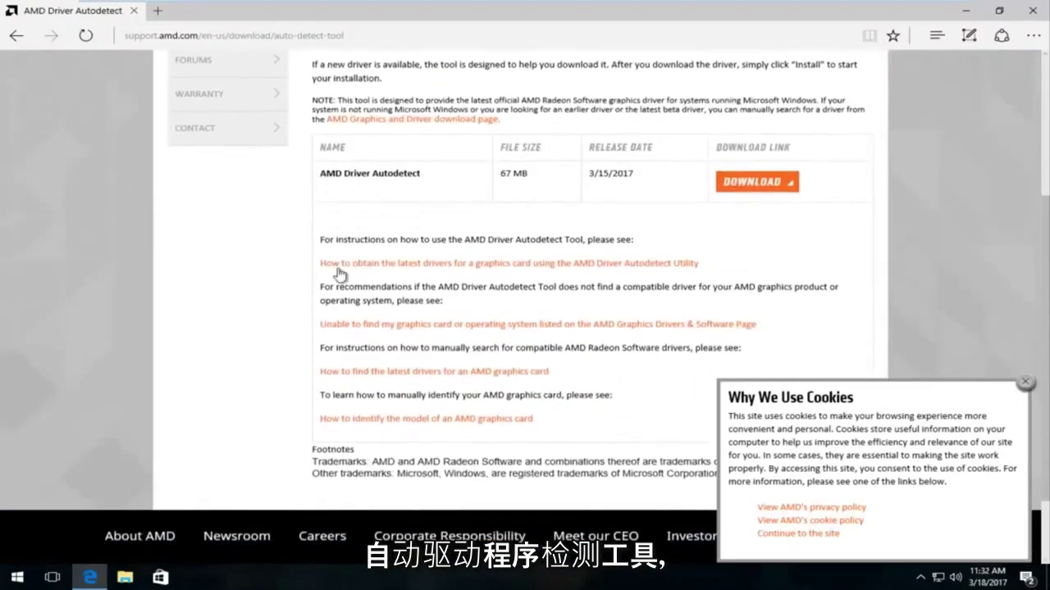
scroll(337, 268, up, 1)
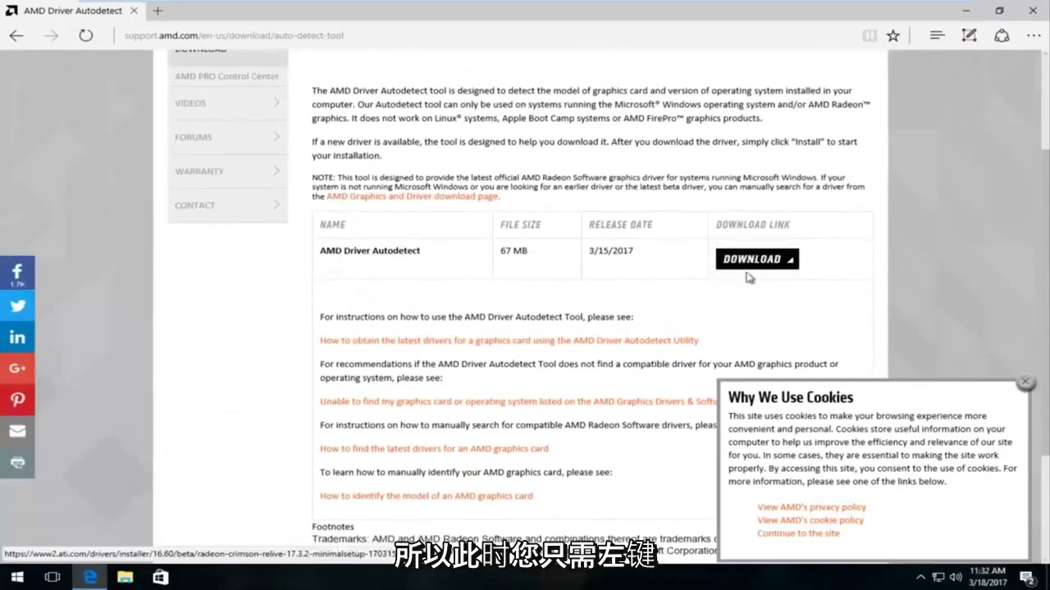
scroll(662, 299, up, 2)
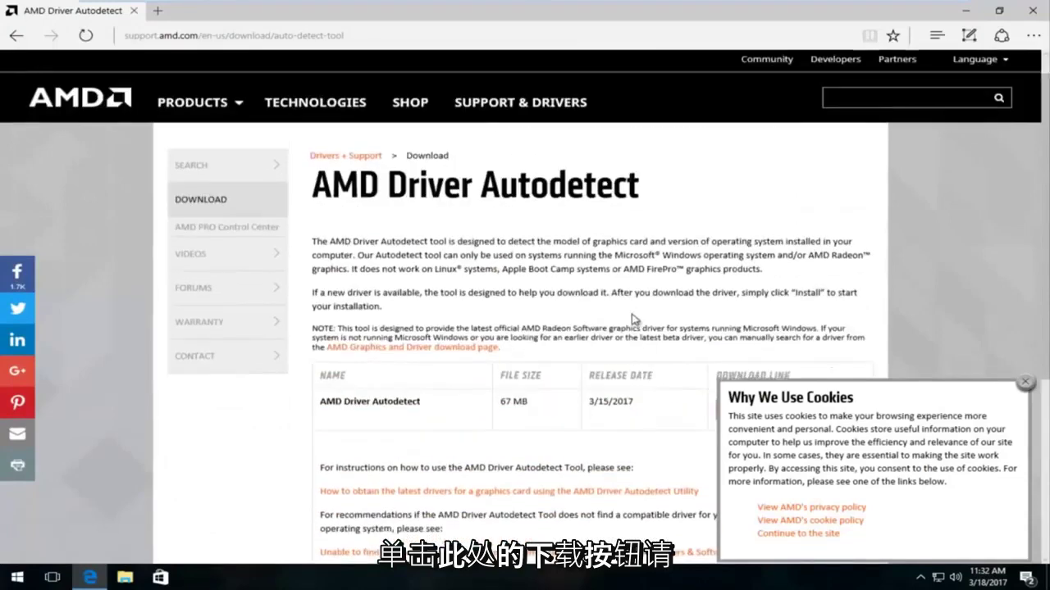
scroll(606, 300, down, 2)
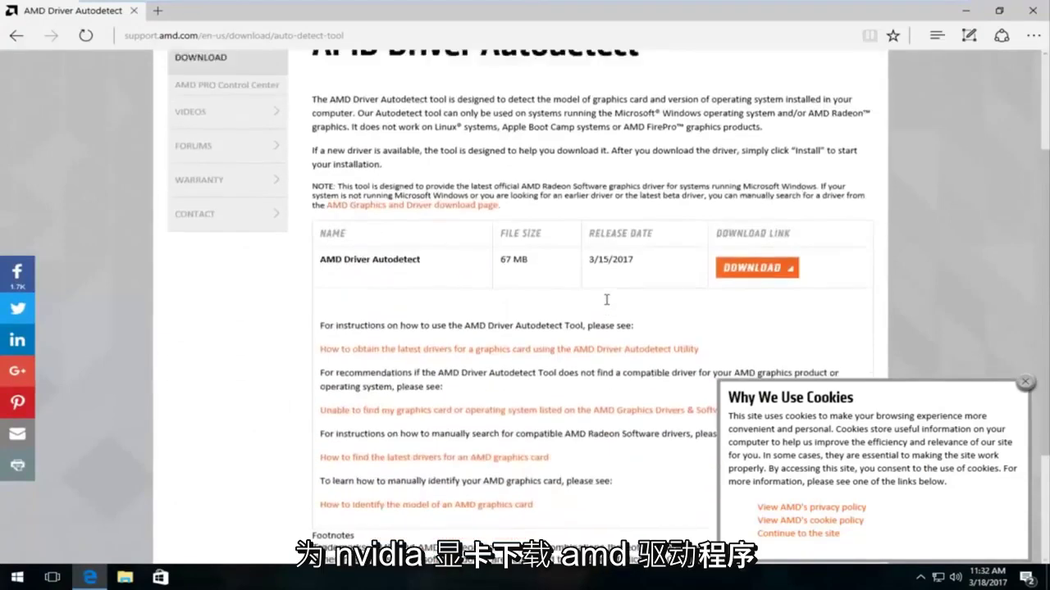
scroll(603, 300, up, 2)
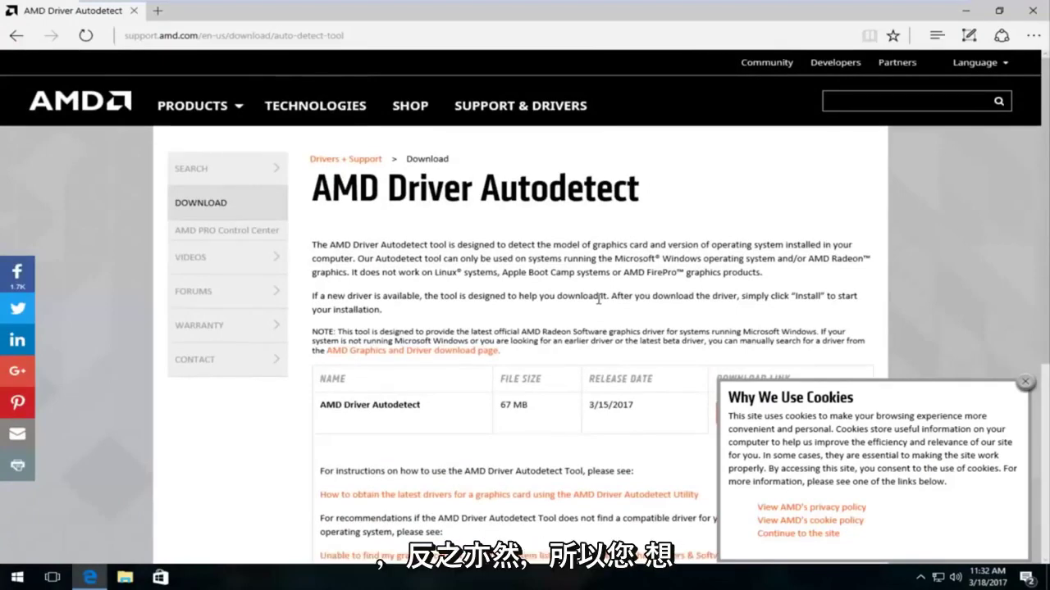
scroll(598, 300, down, 3)
scroll(599, 302, up, 3)
scroll(601, 304, down, 1)
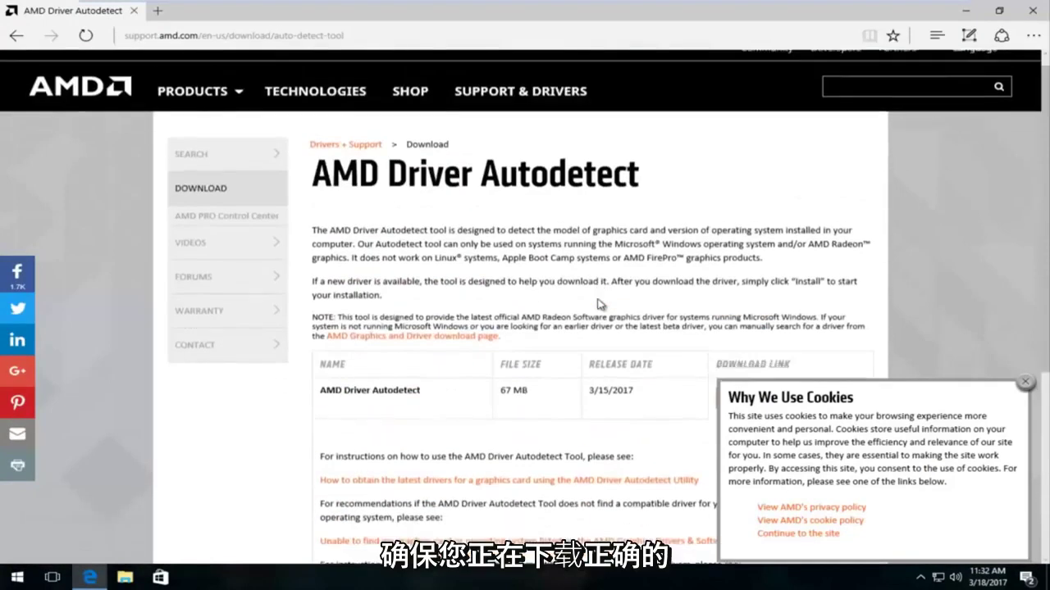
scroll(602, 302, down, 5)
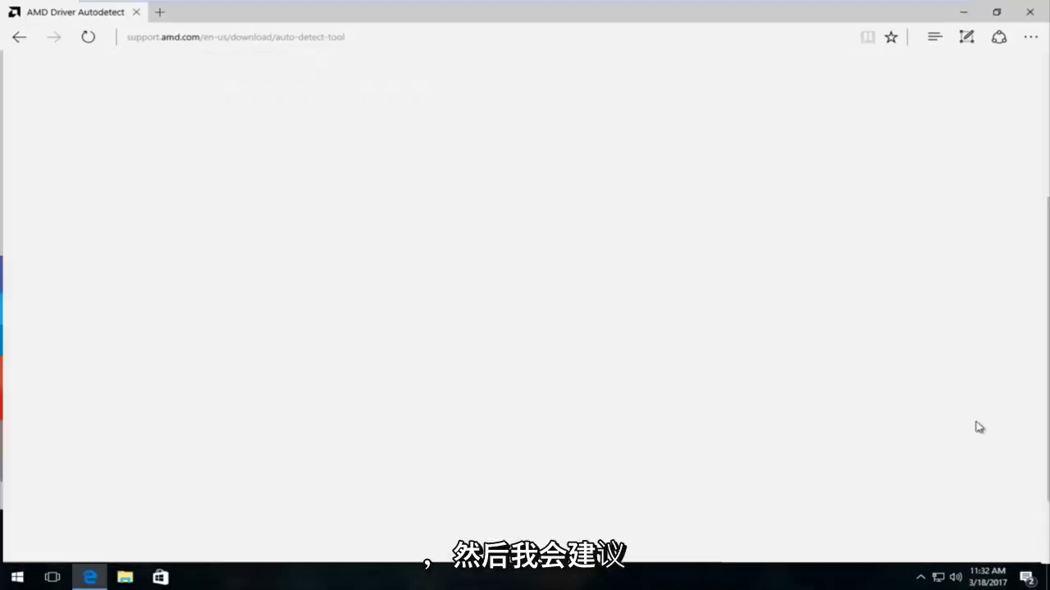